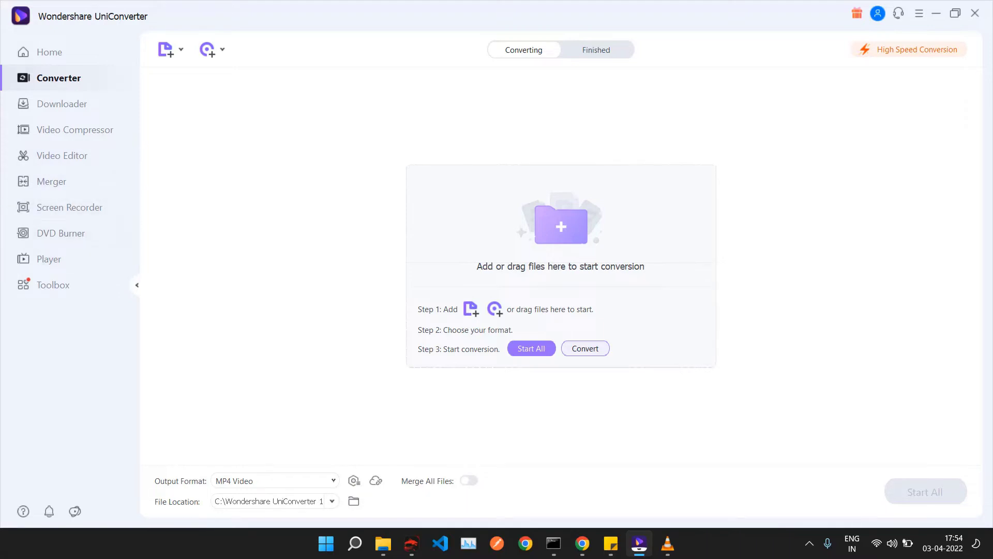
# Step: Browse from Screen Recorder back to Converter and add the Valorant 2022.04.03 gameplay clip
pyautogui.click(72, 207)
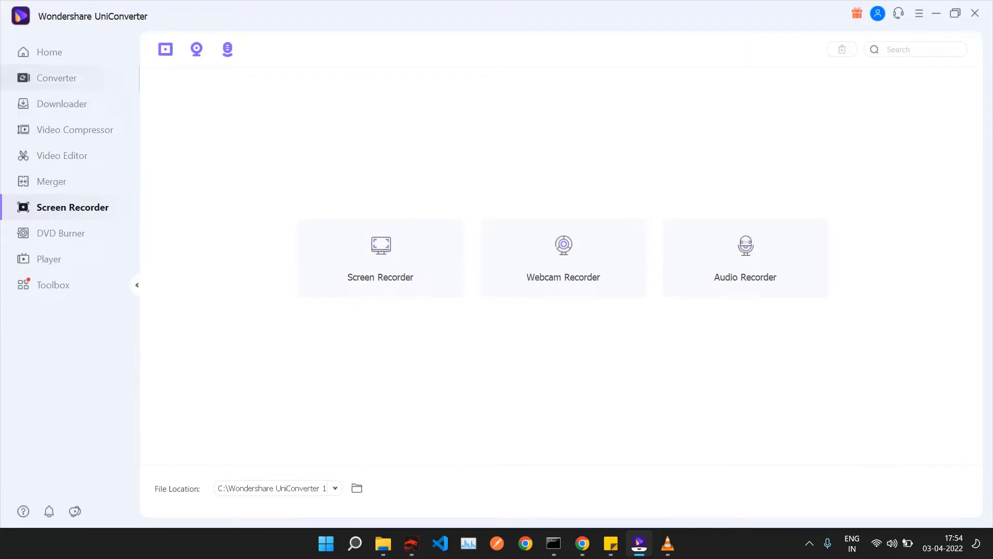
pyautogui.click(57, 78)
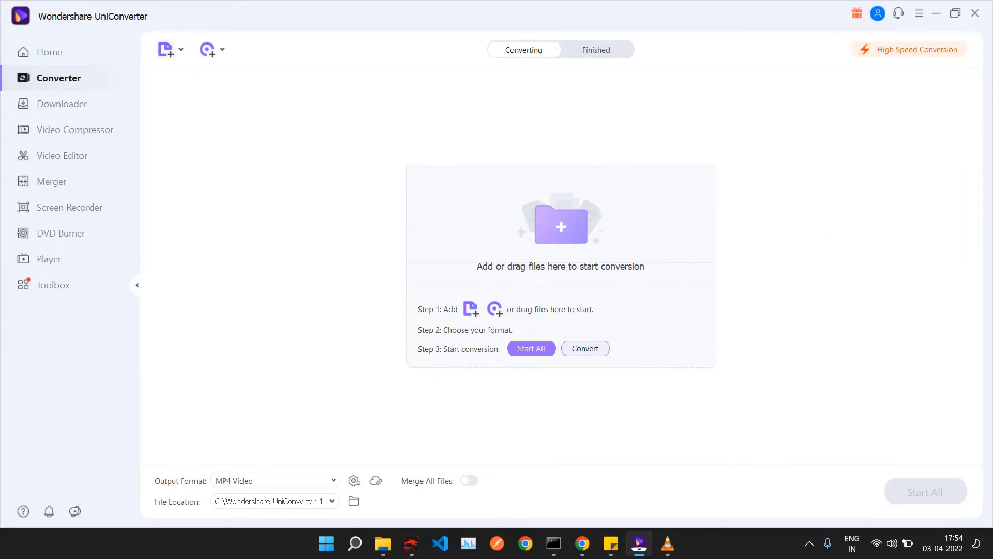
pyautogui.click(165, 50)
pyautogui.scroll(-3, 296, 164)
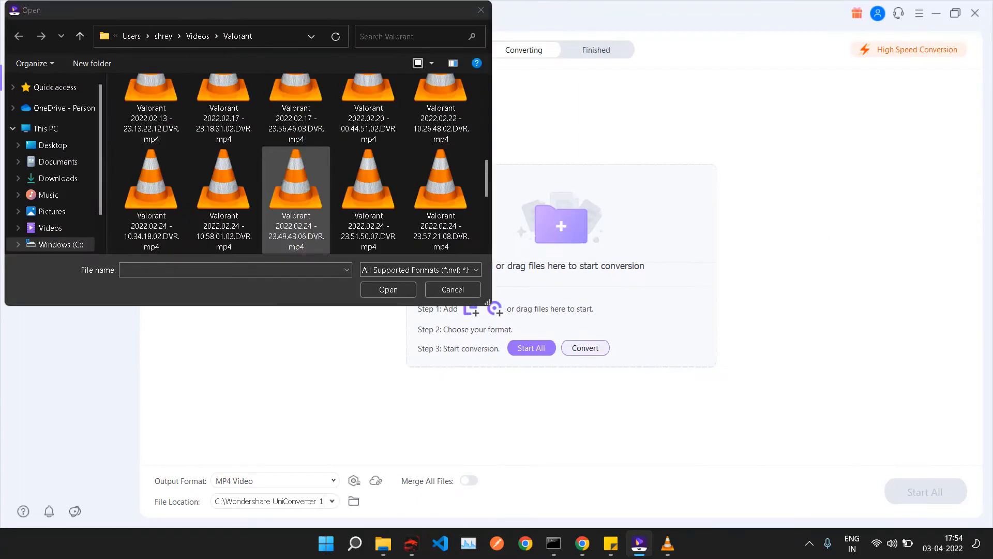
pyautogui.doubleClick(441, 202)
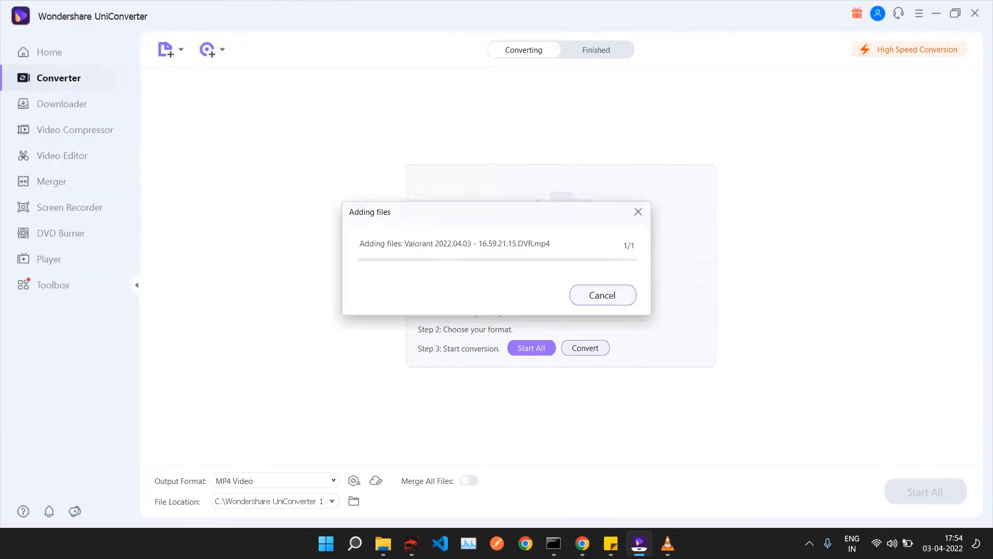
# Step: Preview the added Valorant clip and close the player
pyautogui.click(209, 109)
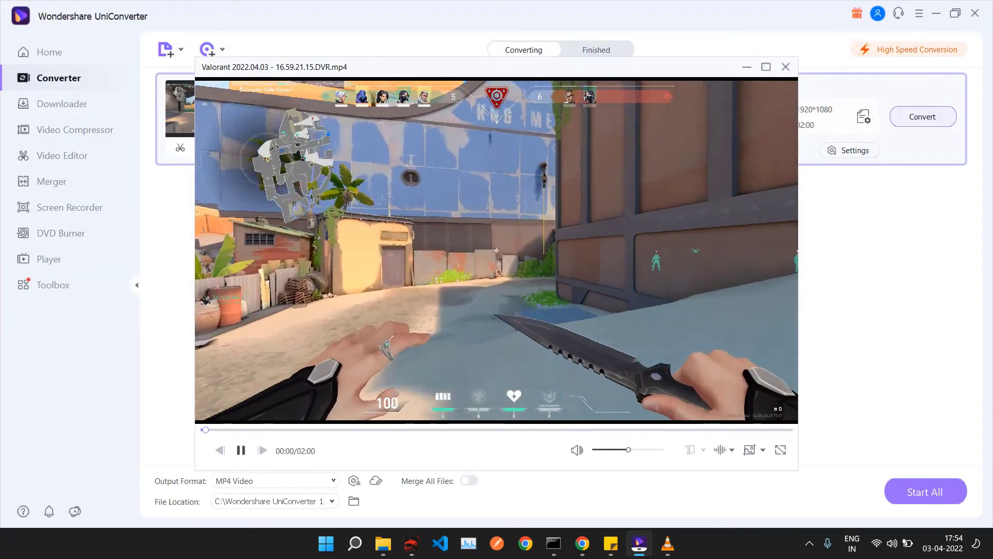
pyautogui.press('Escape')
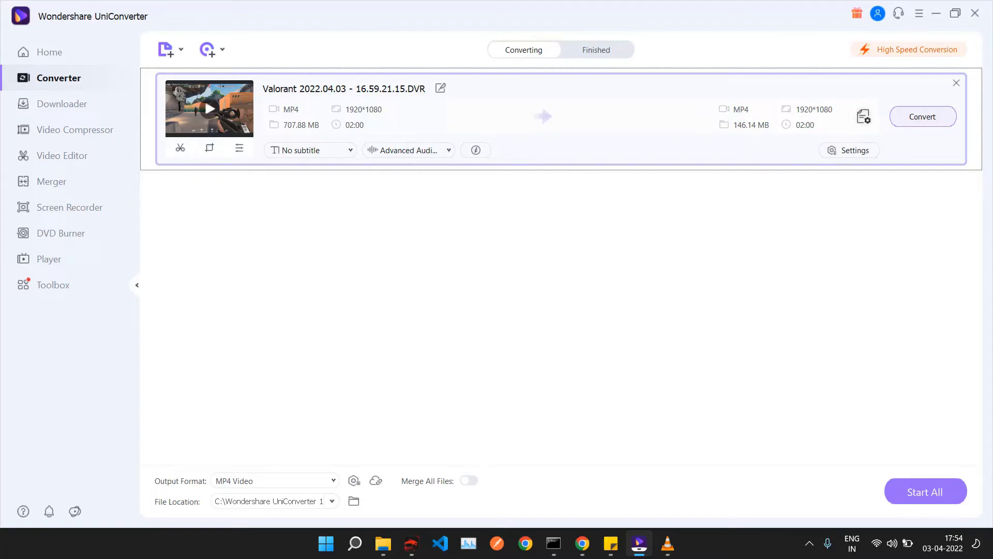
pyautogui.click(864, 117)
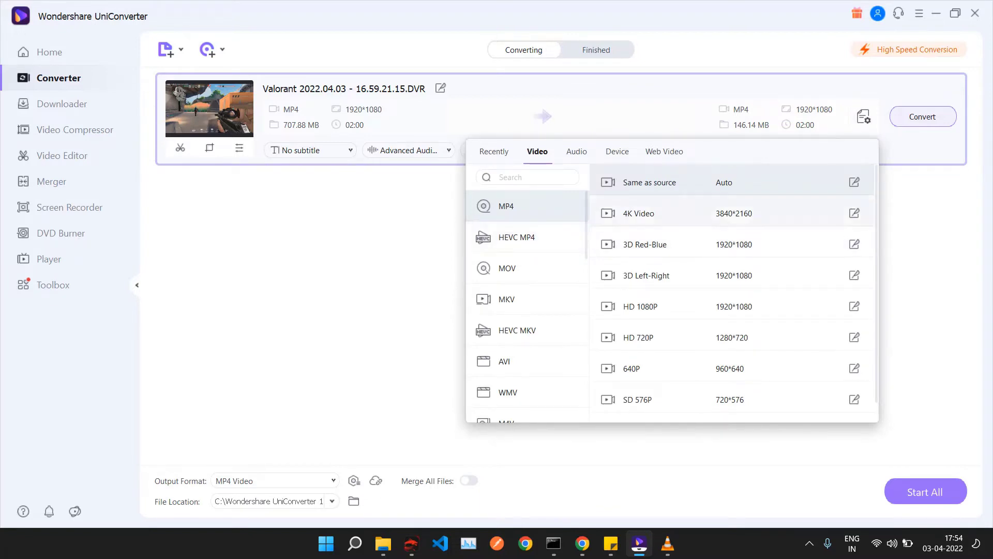
pyautogui.click(516, 237)
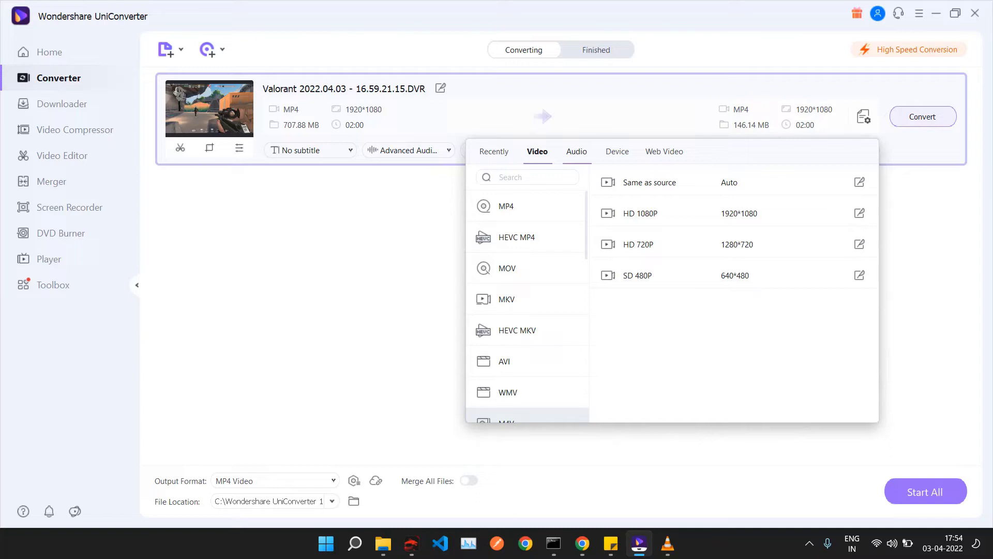
pyautogui.click(576, 152)
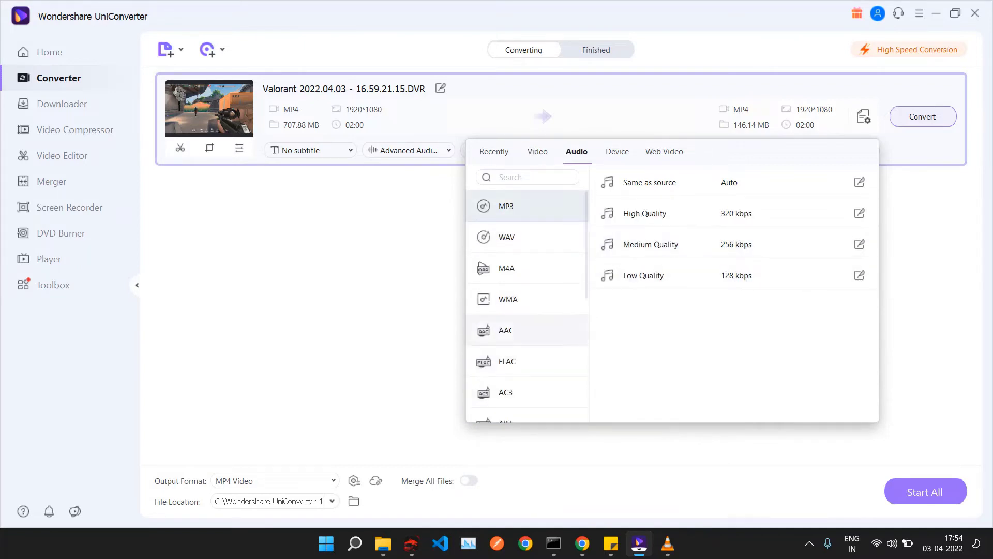
pyautogui.press('Down')
pyautogui.press('Down')
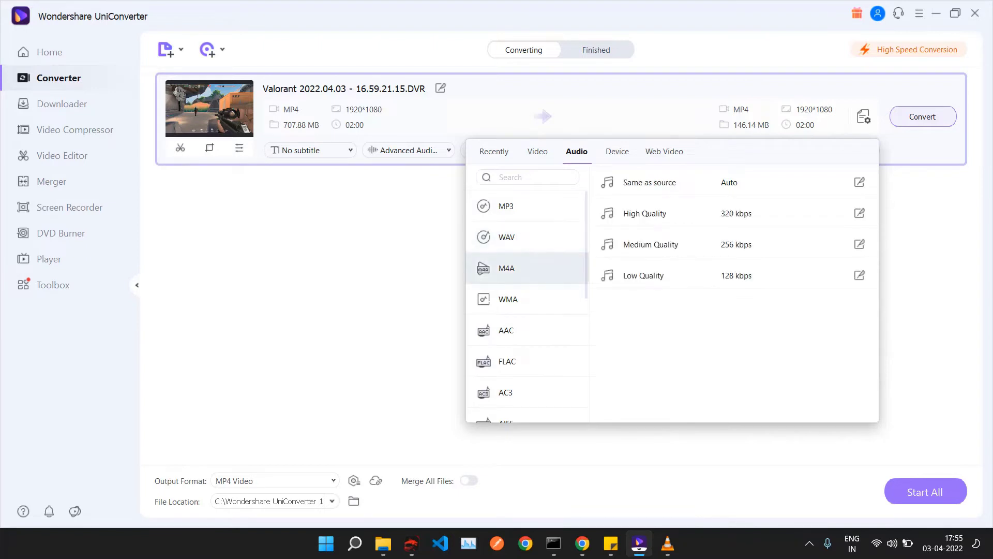
pyautogui.press('Down')
pyautogui.press('Down')
pyautogui.press('Down')
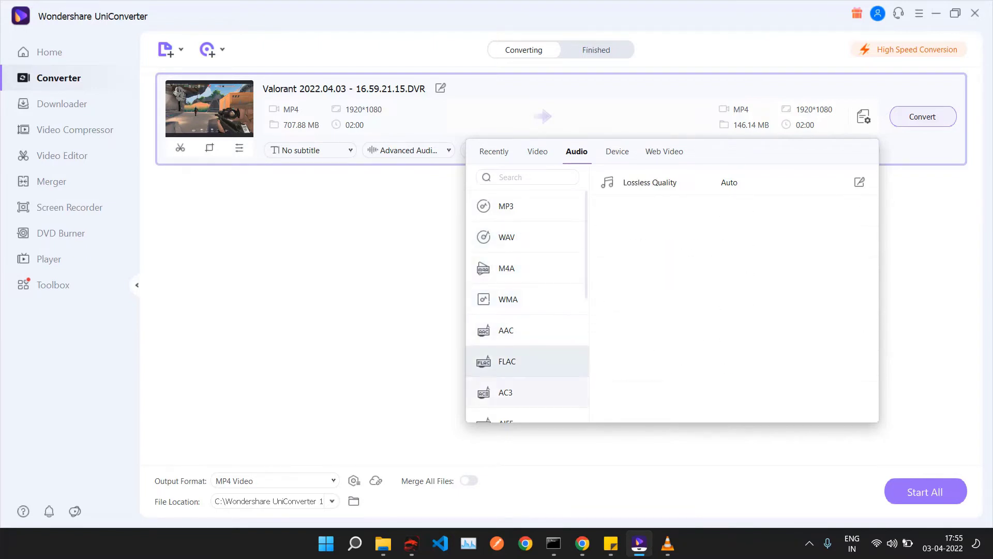
pyautogui.press('Down')
pyautogui.press('Down')
pyautogui.press('Down')
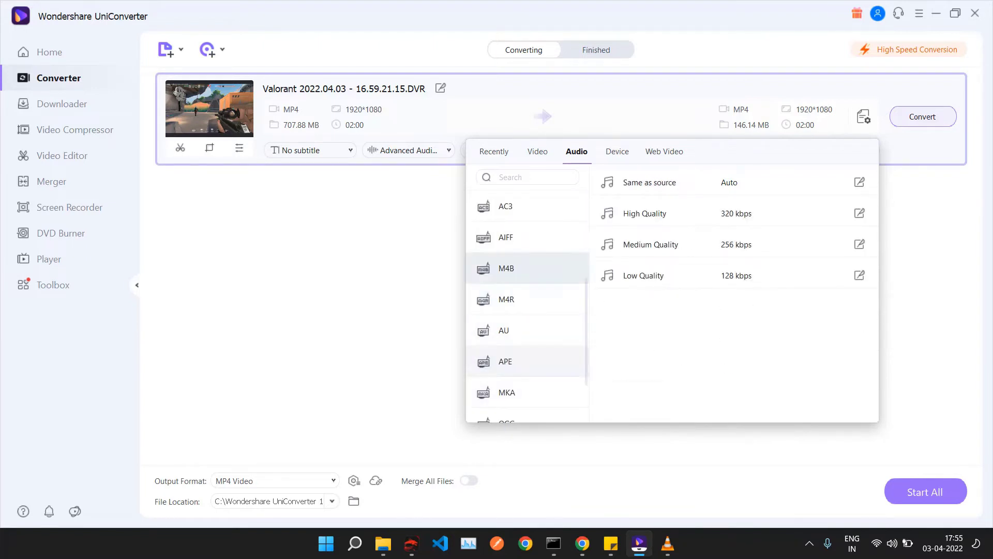
pyautogui.click(513, 360)
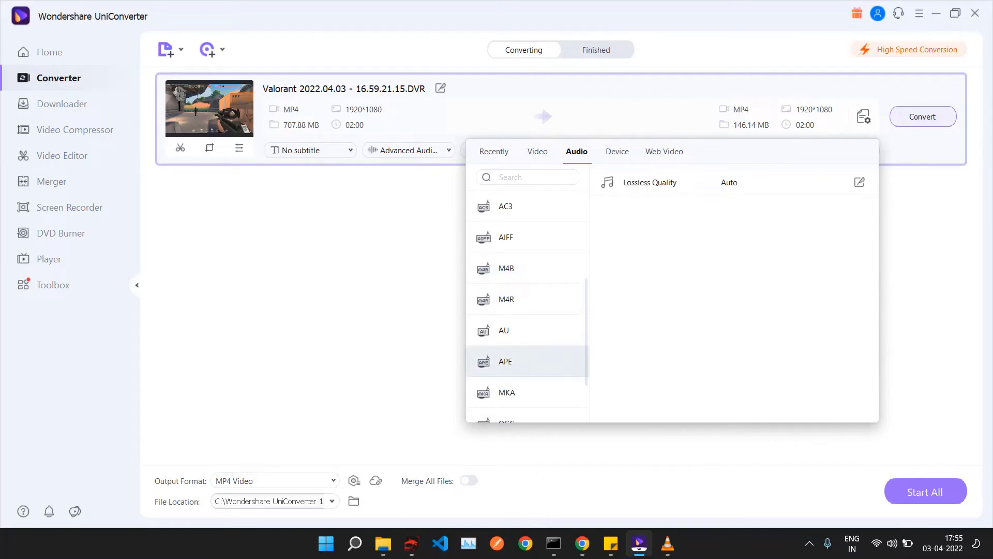
pyautogui.press('Escape')
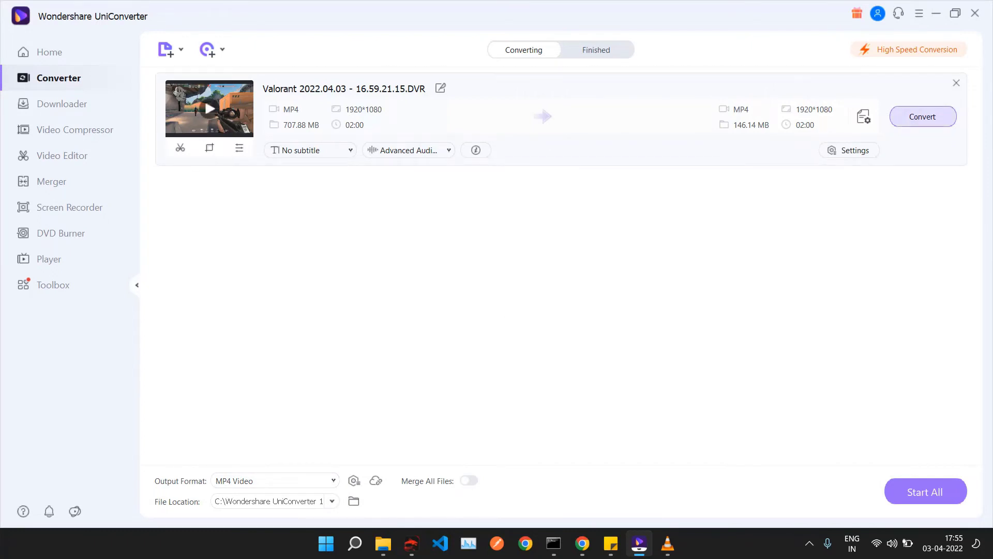
# Step: Convert the Valorant clip, glance at High Speed Conversion options, and view it under Finished
pyautogui.click(923, 117)
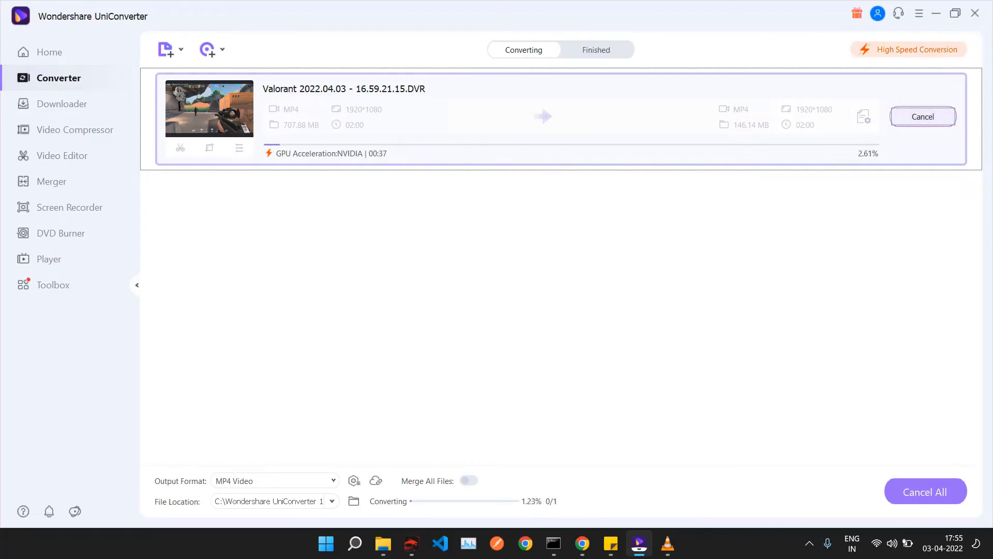
pyautogui.click(908, 50)
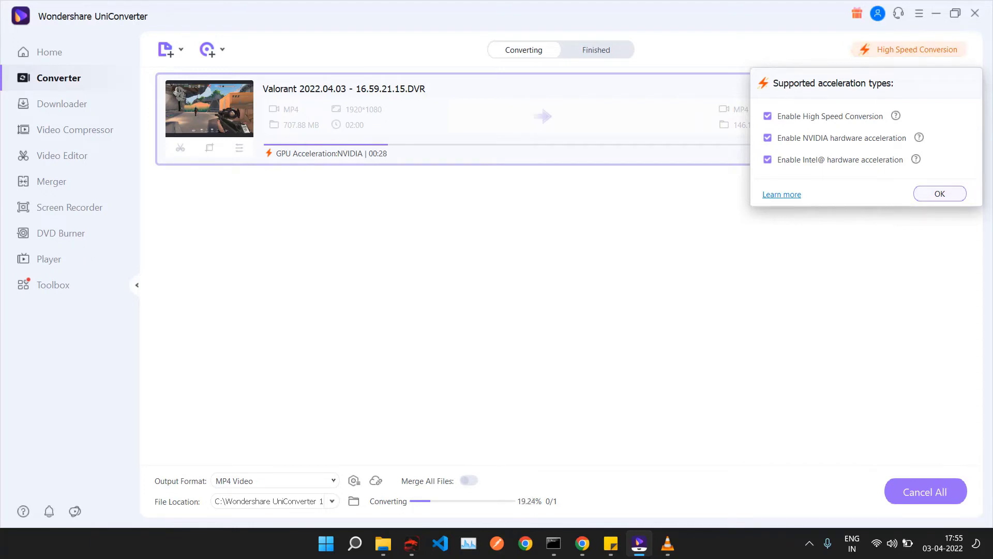
pyautogui.click(210, 108)
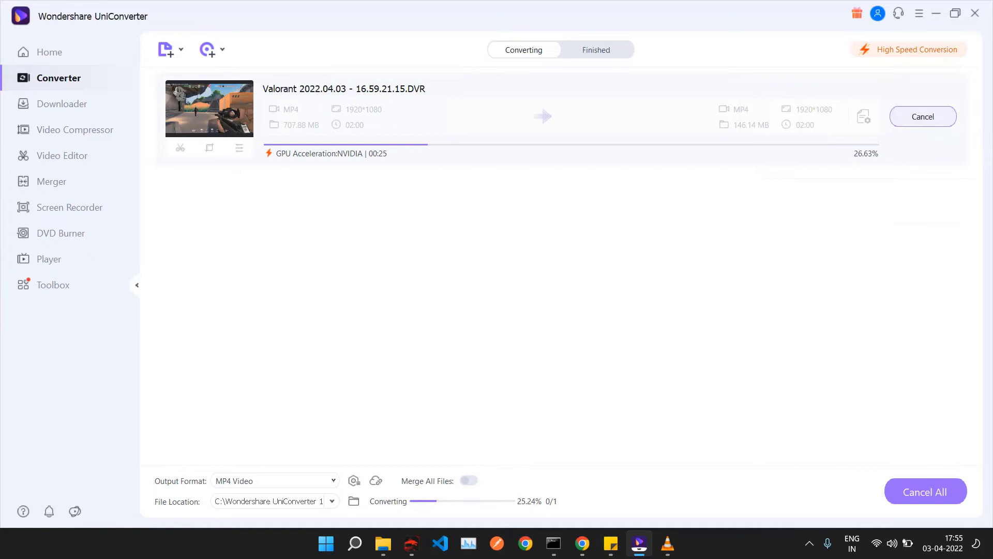
pyautogui.click(596, 50)
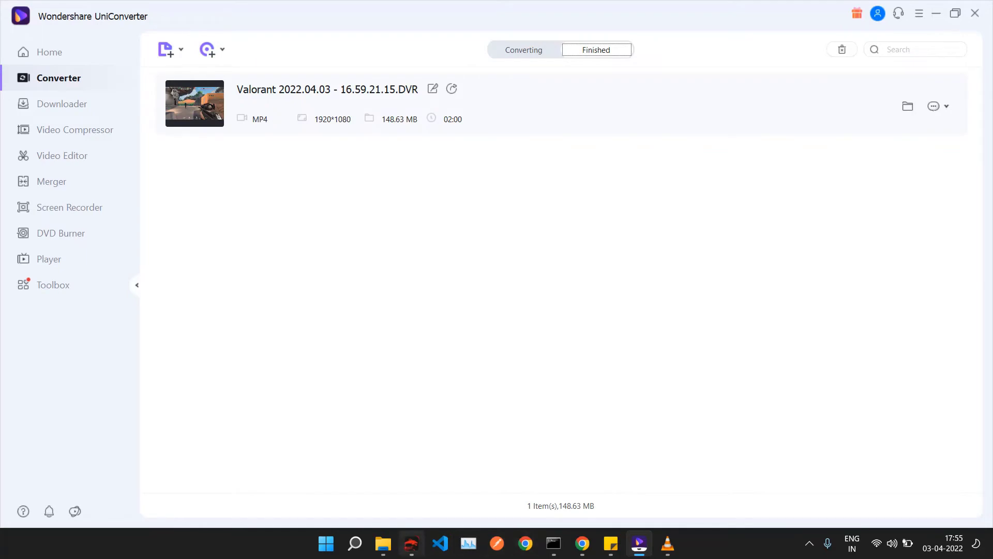
# Step: Switch to Chrome showing the videoconverter.wondershare.com homepage and its feature highlights
pyautogui.click(412, 543)
pyautogui.scroll(-3, 457, 305)
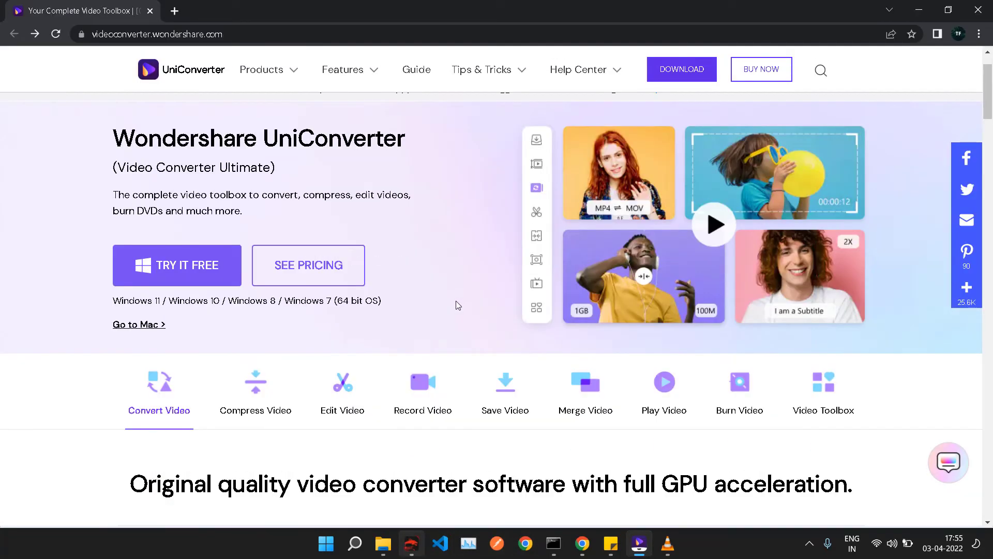
pyautogui.scroll(-2, 457, 305)
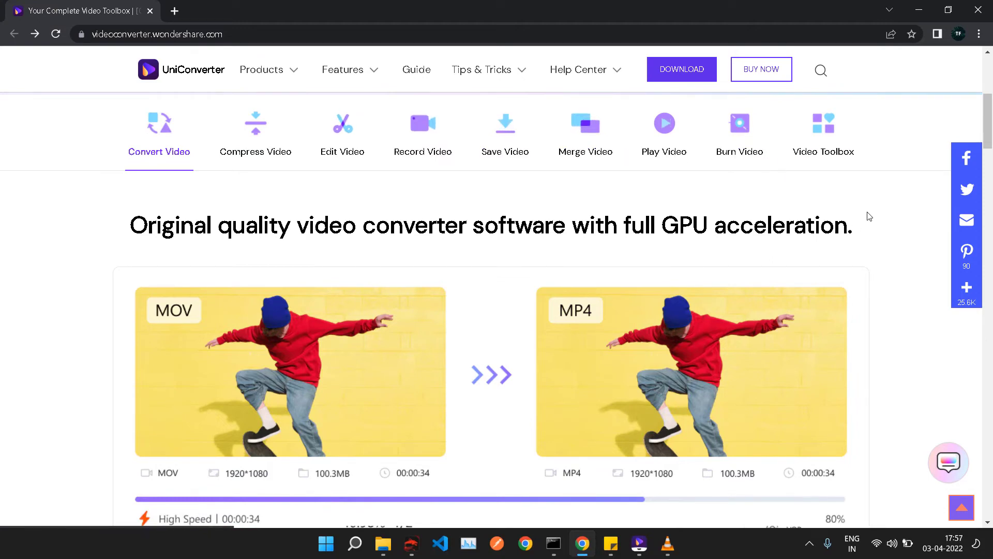
pyautogui.scroll(-2, 889, 261)
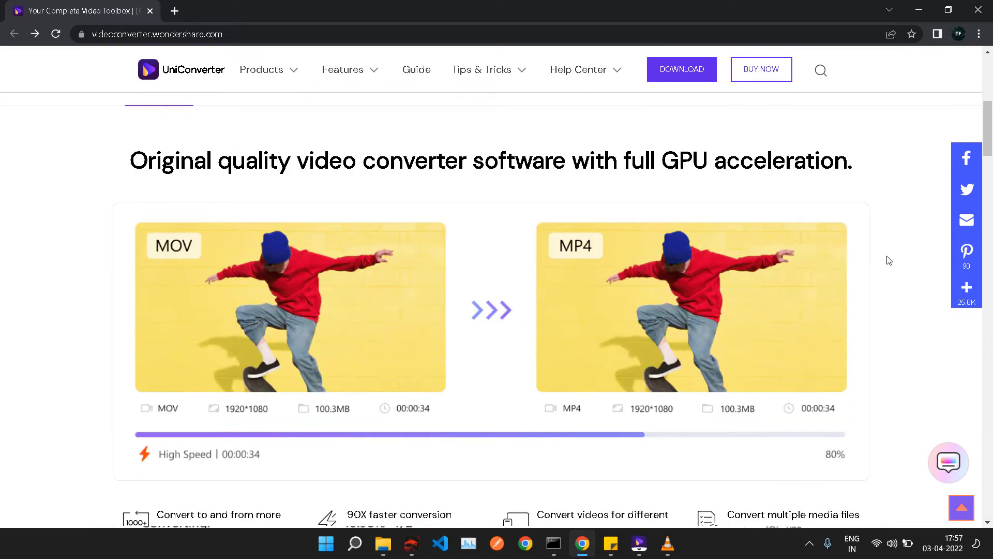
pyautogui.scroll(-2, 888, 260)
pyautogui.scroll(-2, 889, 261)
pyautogui.scroll(-1, 888, 261)
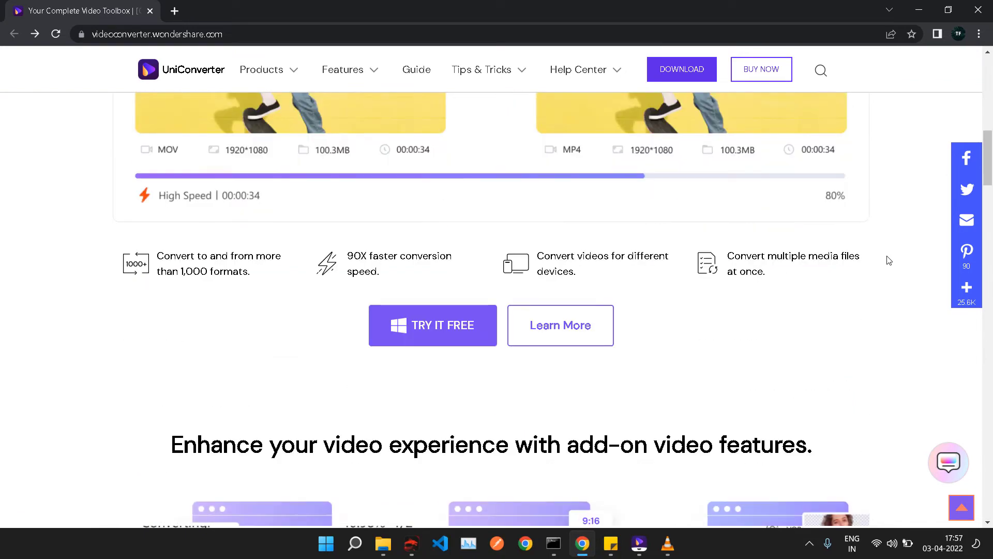
pyautogui.scroll(-1, 888, 261)
pyautogui.scroll(-1, 888, 261)
pyautogui.scroll(-1, 889, 260)
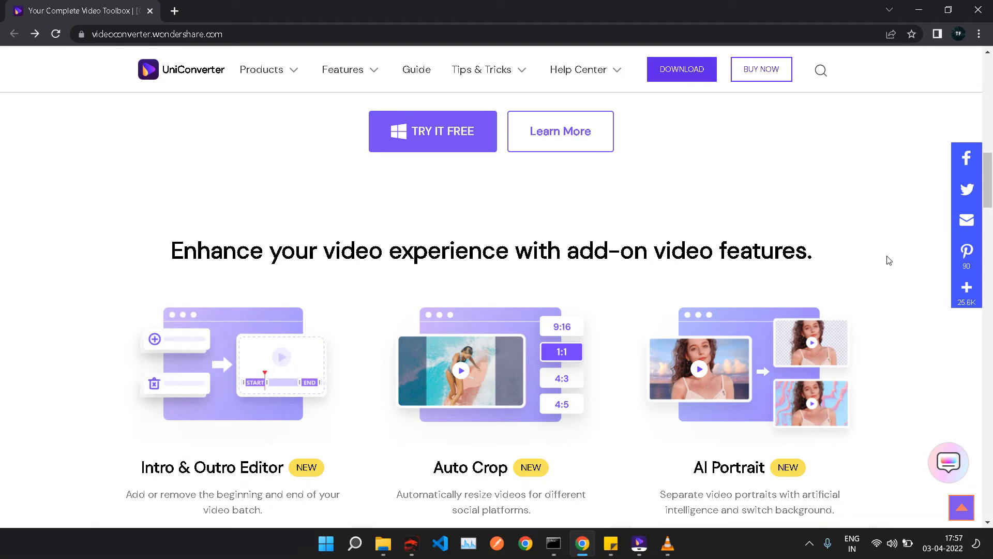
pyautogui.scroll(-2, 889, 260)
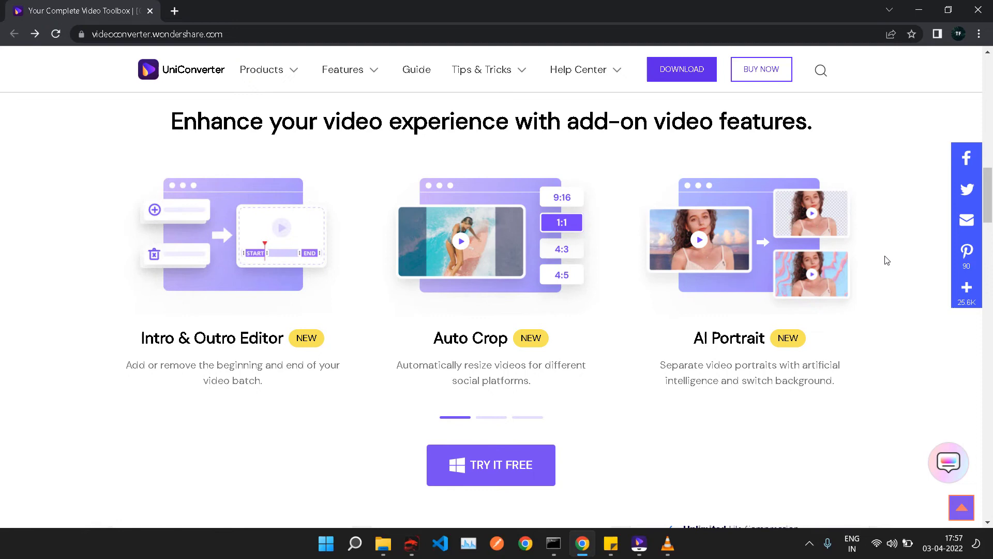
pyautogui.scroll(-2, 885, 256)
# Step: Go to the UniConverter 13 Individuals plans: Quarterly $29.99, Annual $39.99, Perpetual $55.99
pyautogui.click(761, 69)
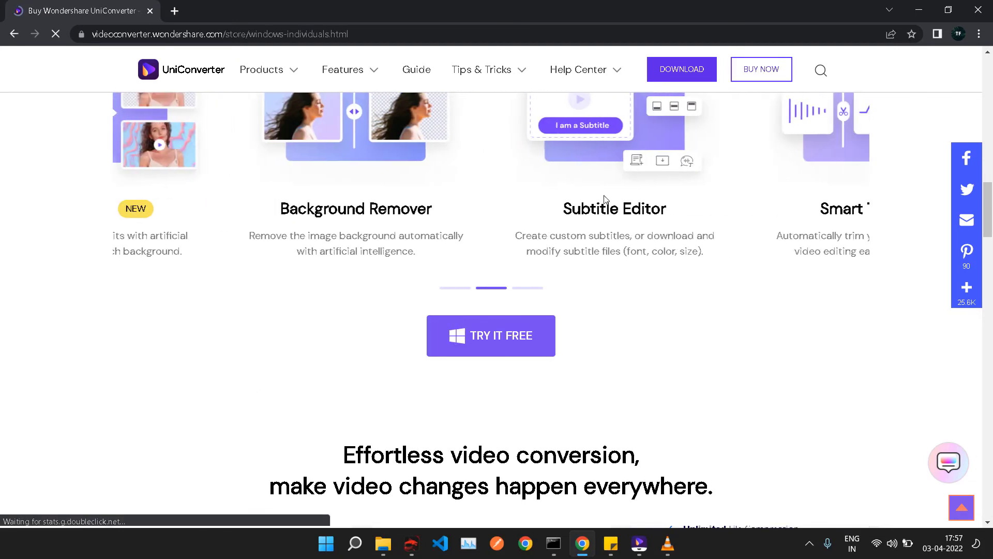
pyautogui.scroll(-1, 423, 251)
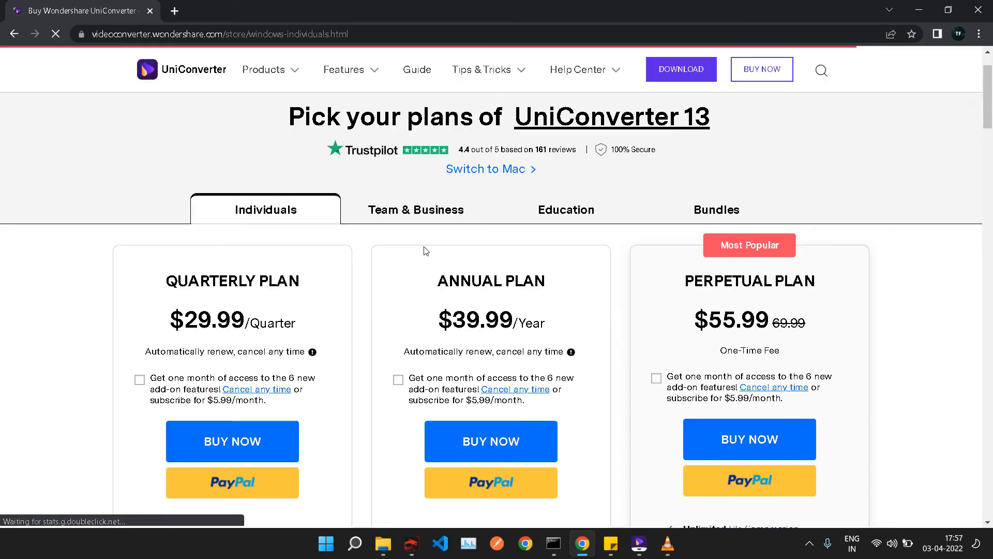
pyautogui.scroll(-1, 424, 251)
pyautogui.scroll(-1, 424, 250)
pyautogui.scroll(1, 424, 251)
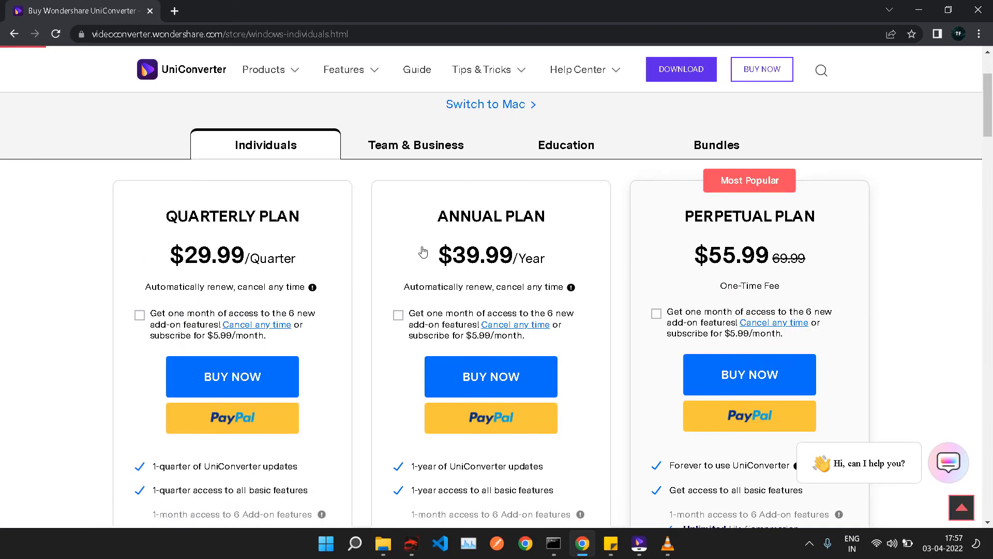